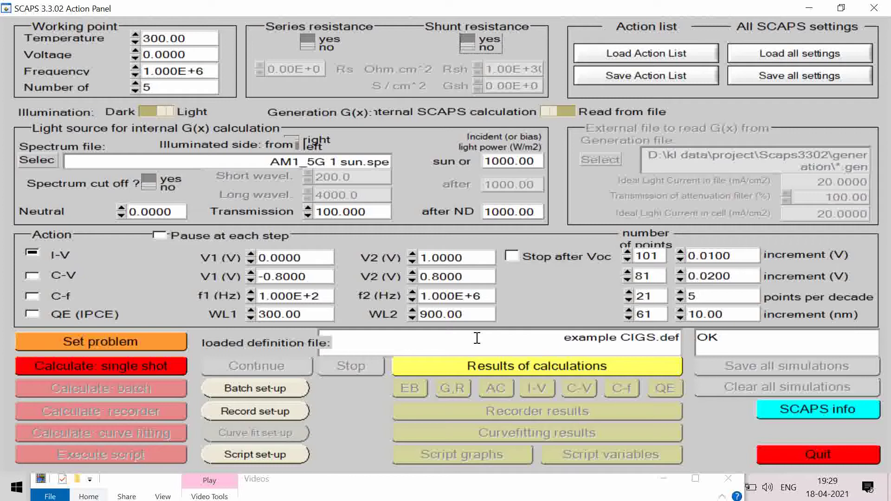
Load the example CIGS.def problem definition from the Set problem panel
left_click(114, 338)
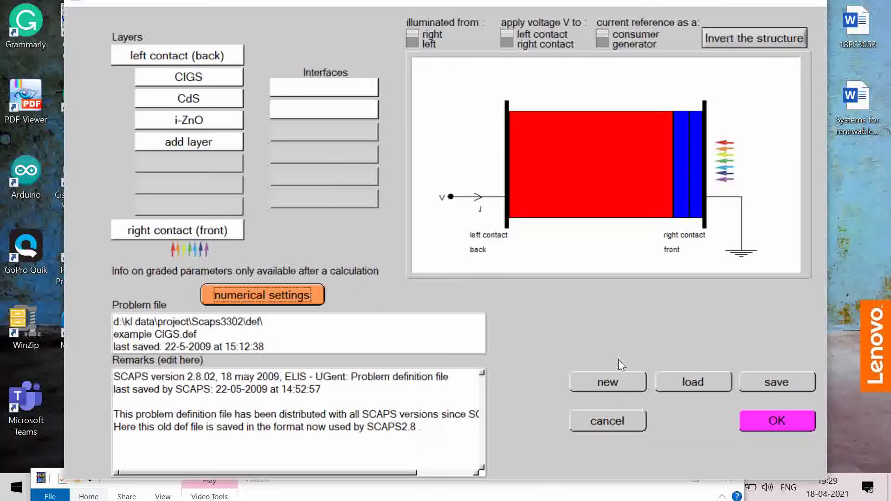
left_click(703, 382)
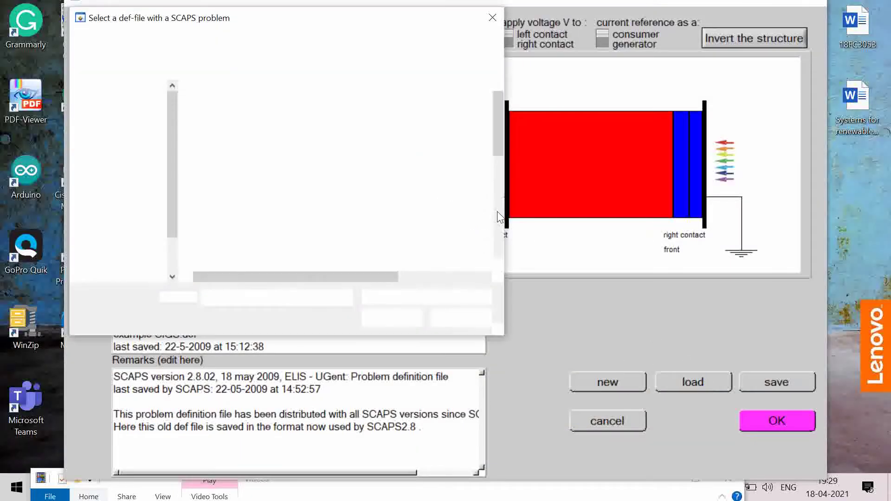
left_click_drag(496, 115, 498, 135)
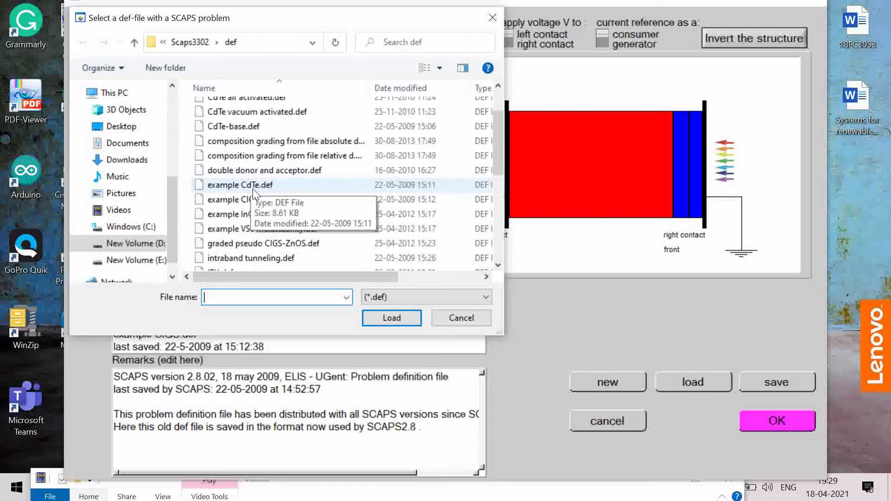
left_click(241, 201)
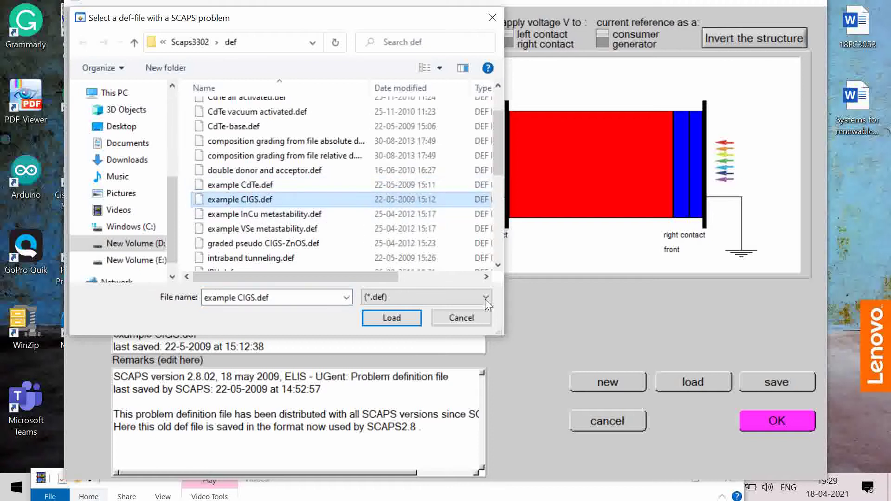
left_click(387, 318)
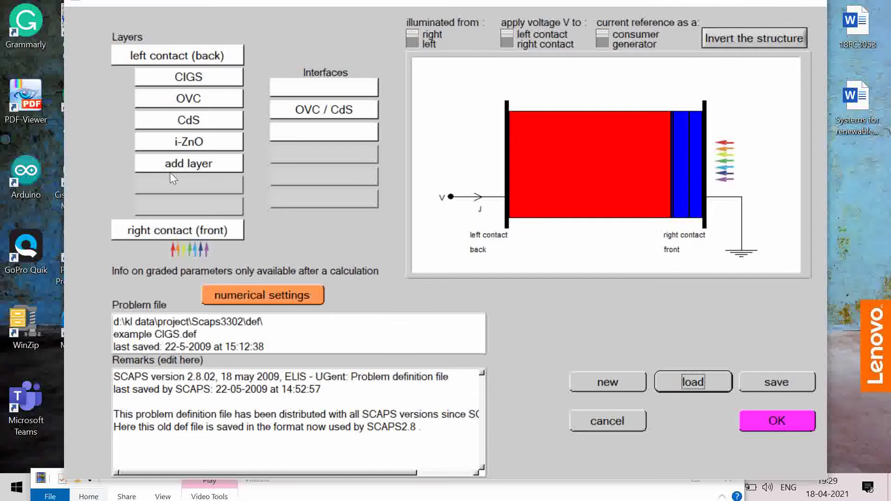
Remove the OVC layer, leaving CIGS, CdS and i-ZnO in the structure
right_click(194, 101)
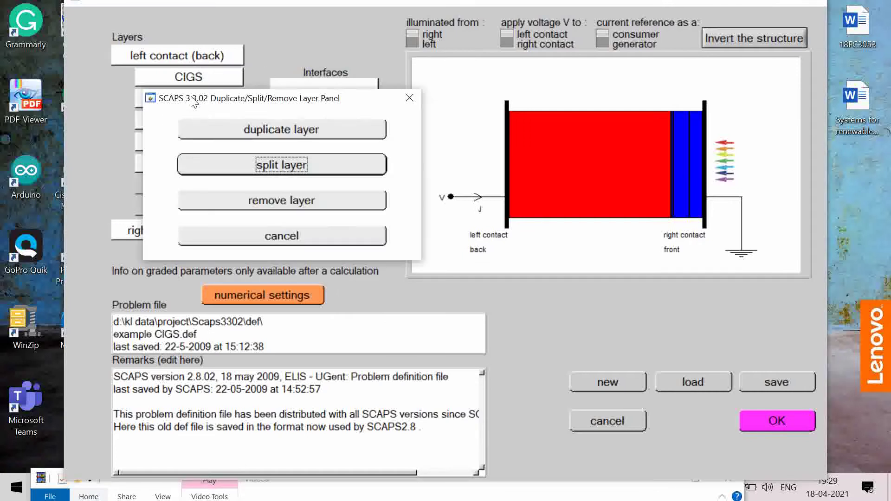
left_click(285, 200)
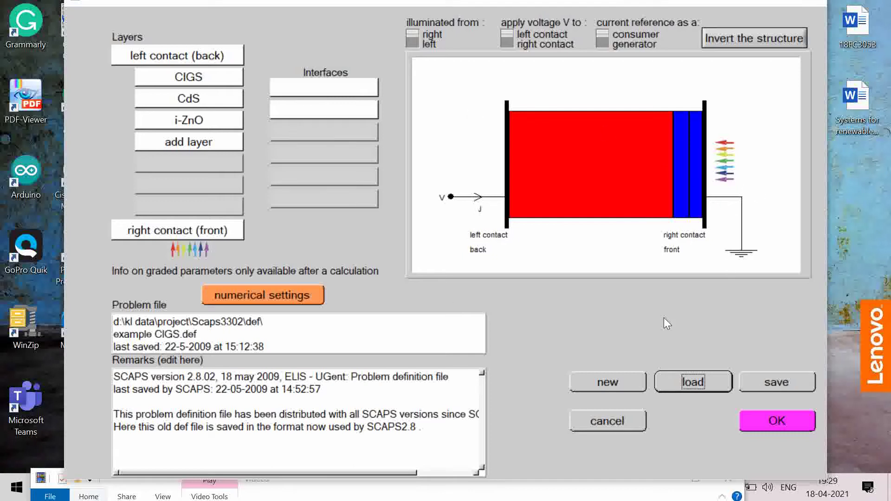
Accept the definition, run a single-shot simulation in the dark and view its I-V results
left_click(758, 417)
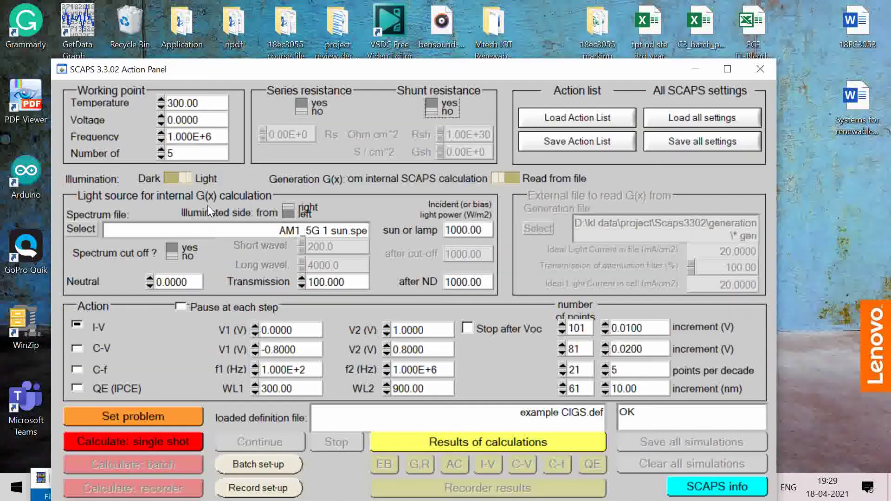
left_click_drag(449, 70, 479, 2)
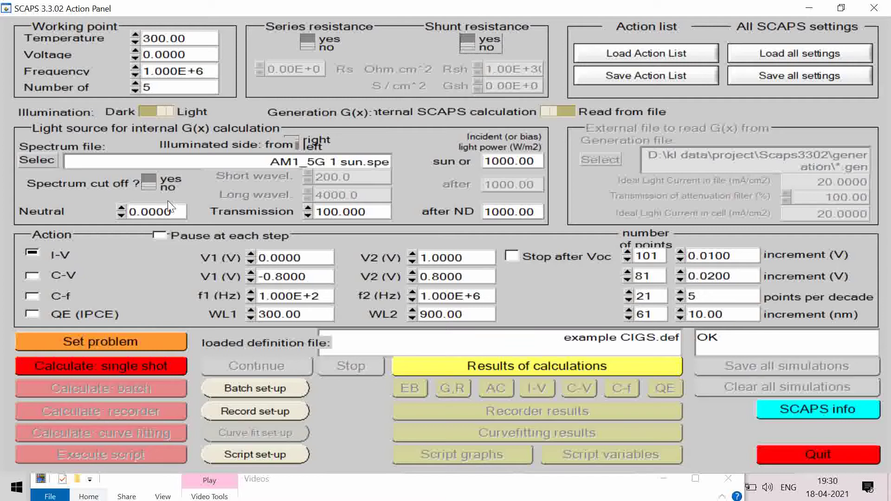
left_click(147, 110)
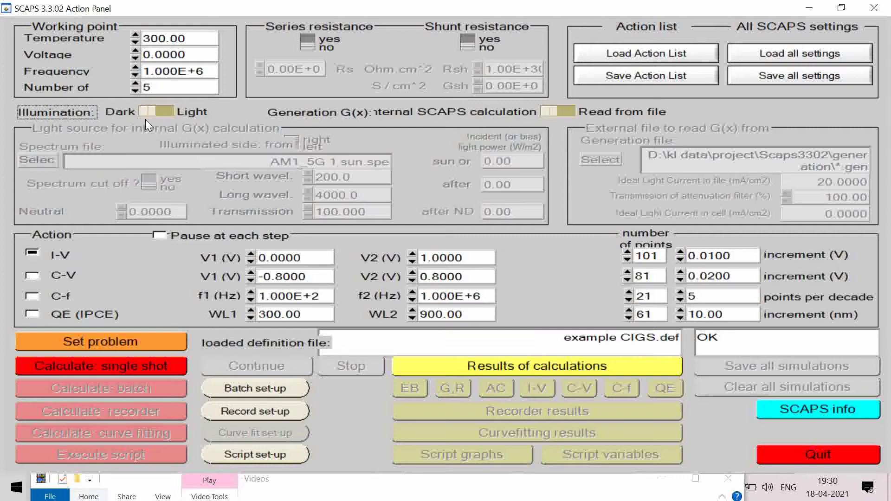
left_click(107, 372)
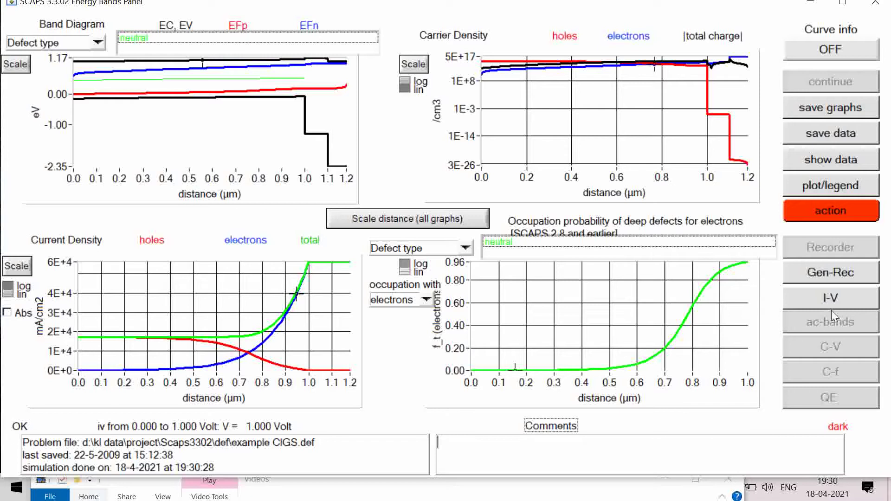
left_click(843, 300)
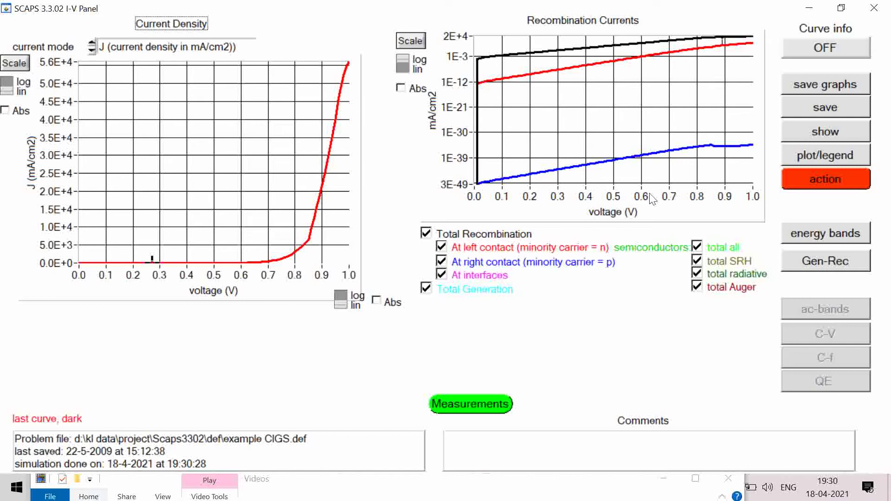
Switch illumination to light, run a single shot and maximize the I-V panel (Voc 0.5593 V, 11.54%)
left_click(839, 179)
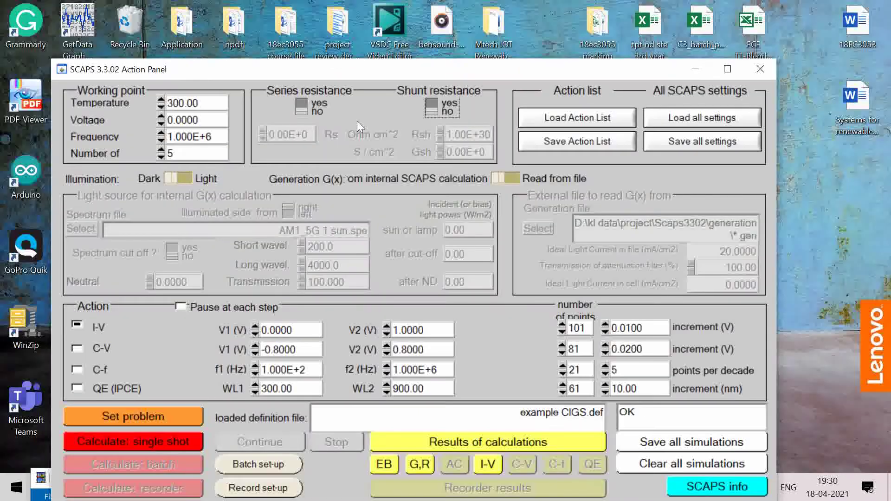
left_click_drag(426, 77, 455, 18)
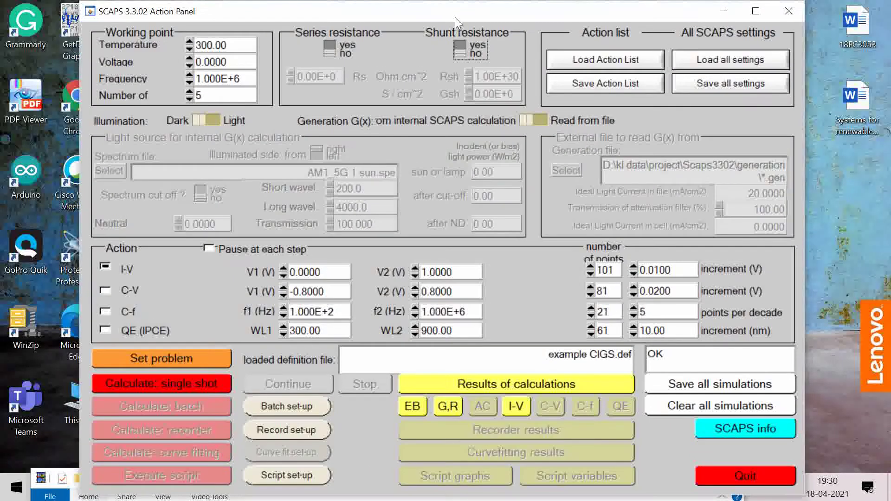
left_click(217, 120)
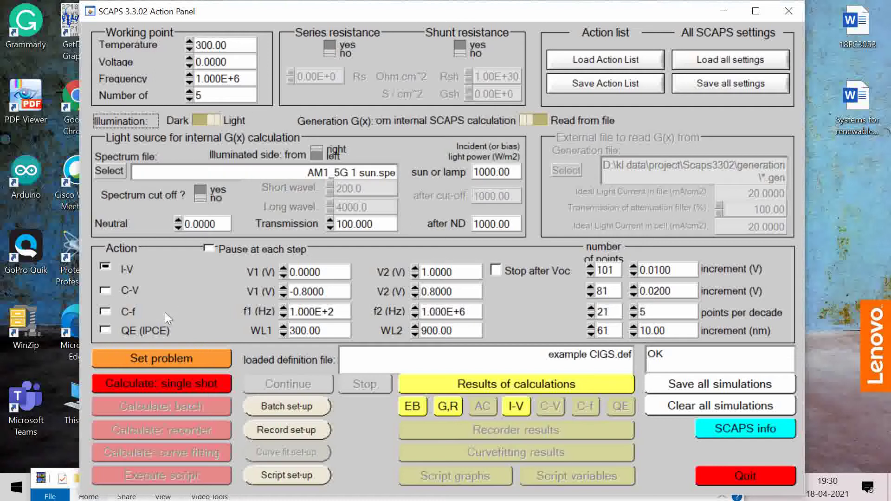
left_click(161, 377)
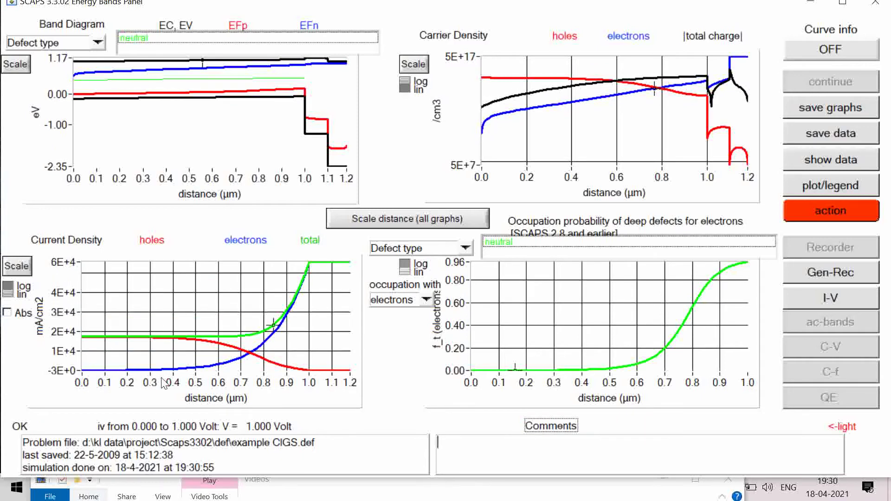
left_click(838, 297)
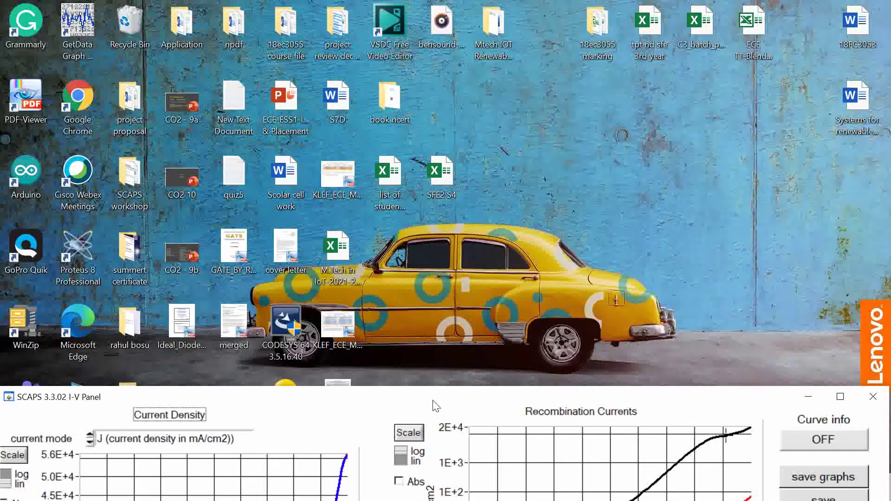
double_click(435, 403)
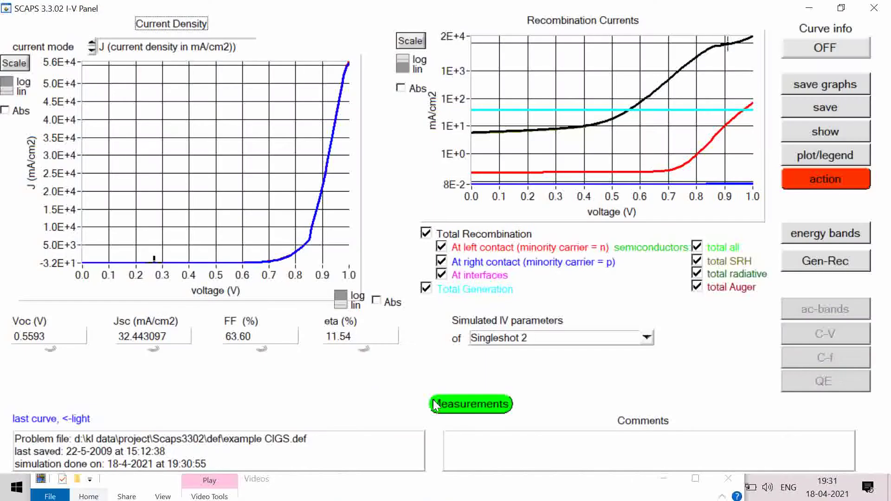
Set the J-V graph's y-axis to manual scaling with ymax 10 mA/cm2
left_click(20, 64)
left_click(577, 235)
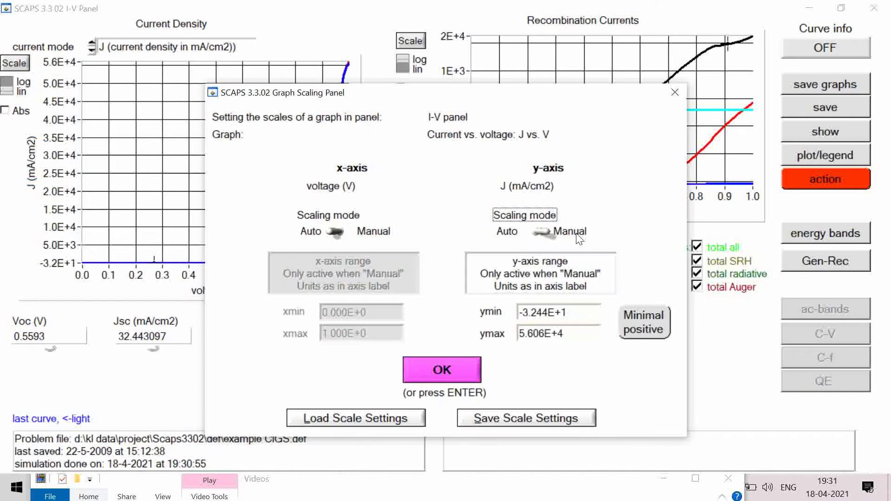
left_click_drag(566, 332, 493, 336)
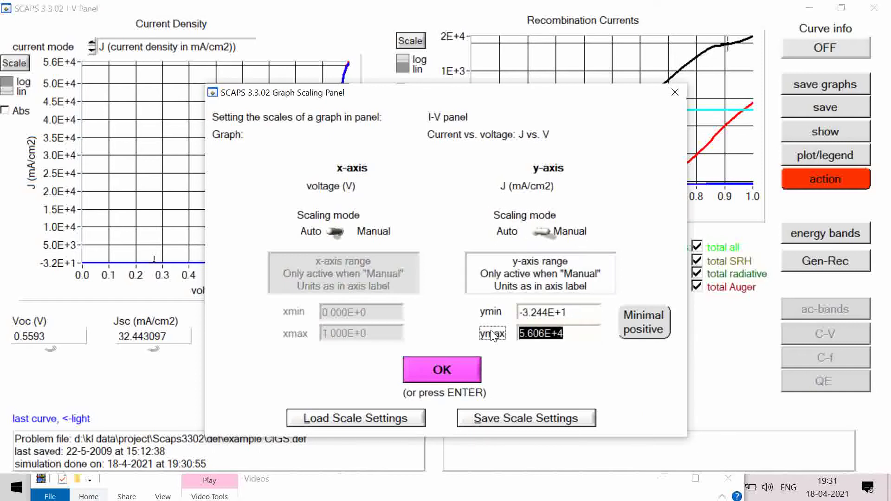
type("10")
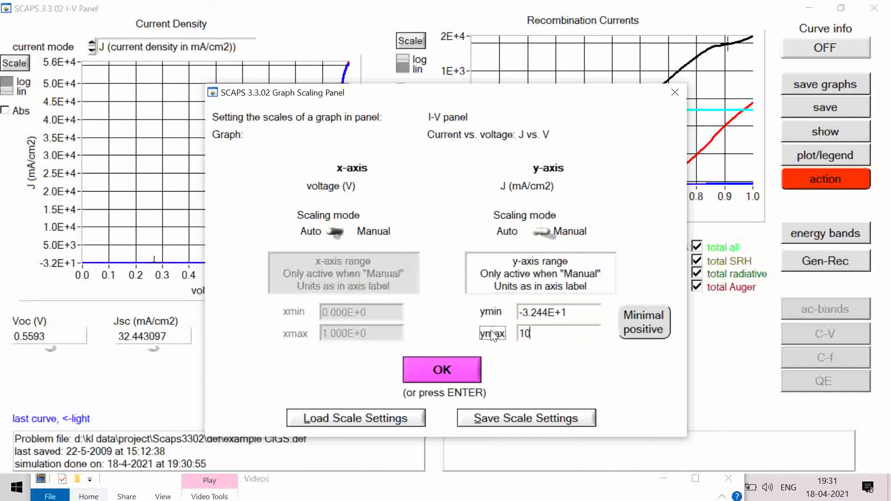
left_click(460, 372)
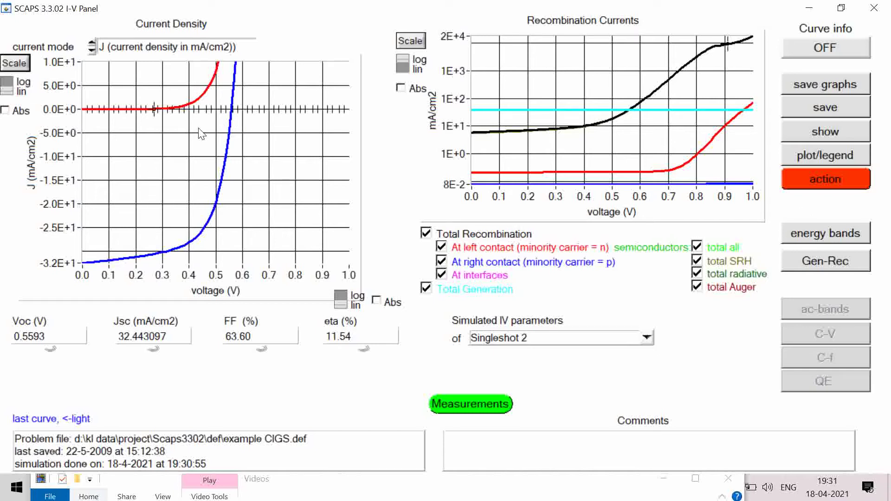
In the back (left) contact properties, turn off flat bands
left_click(845, 181)
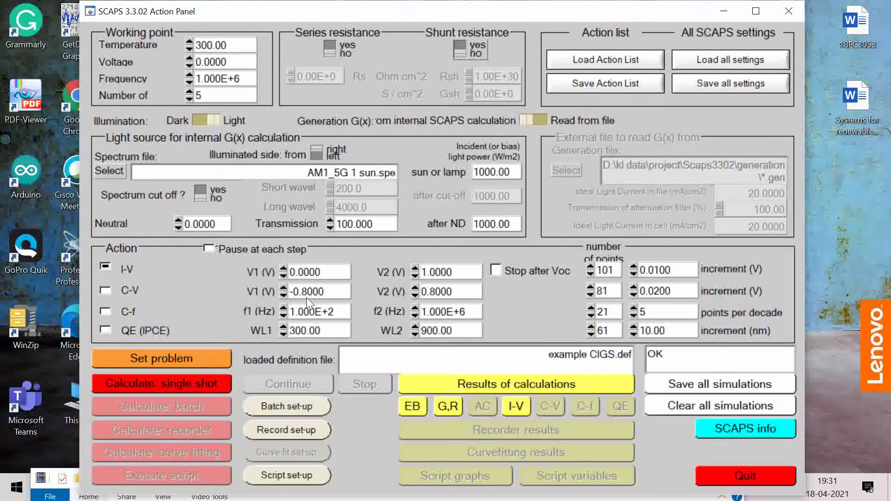
left_click(149, 355)
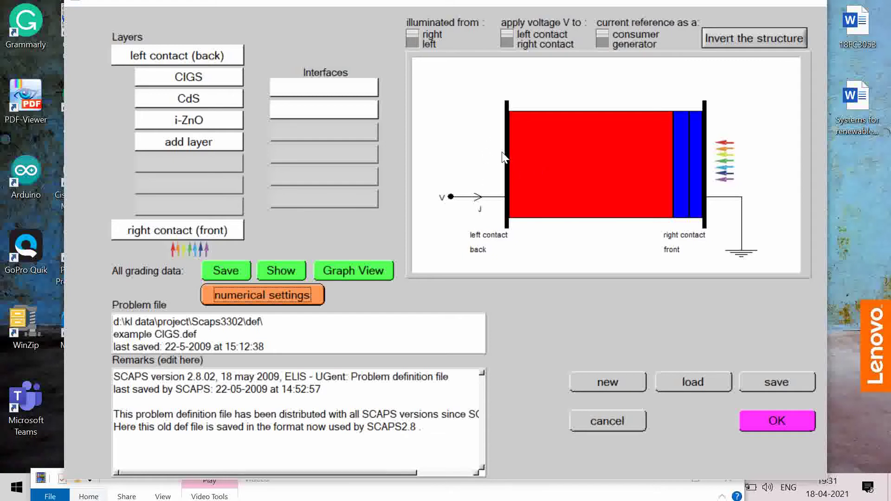
left_click(159, 55)
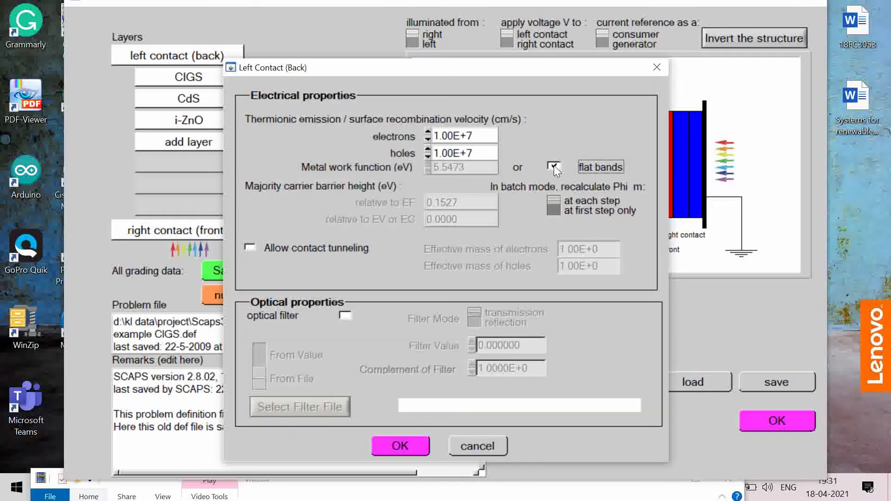
left_click(553, 166)
Lower the back-contact metal work function to 5.1473 eV and accept the cell definition
left_click(429, 169)
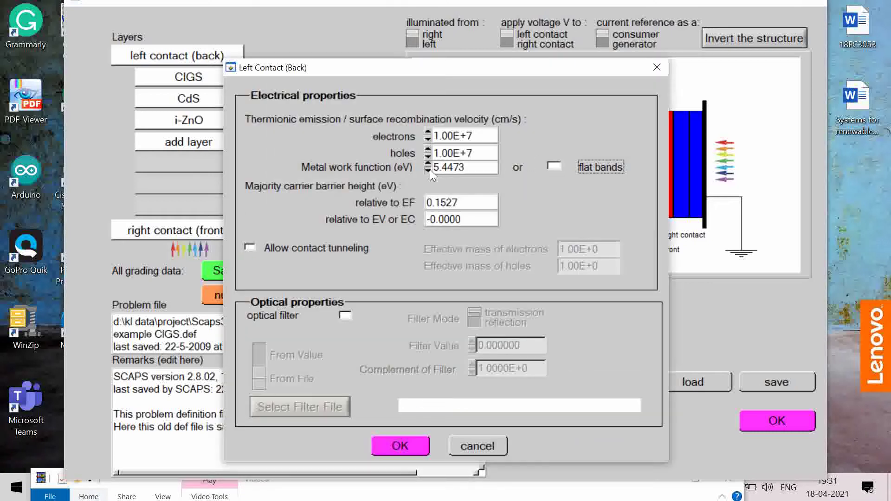
left_click(430, 169)
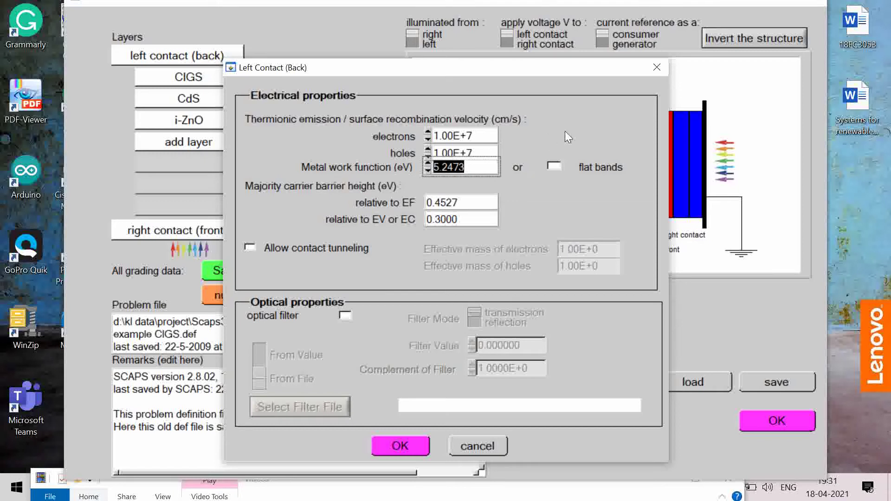
left_click(428, 172)
left_click(409, 438)
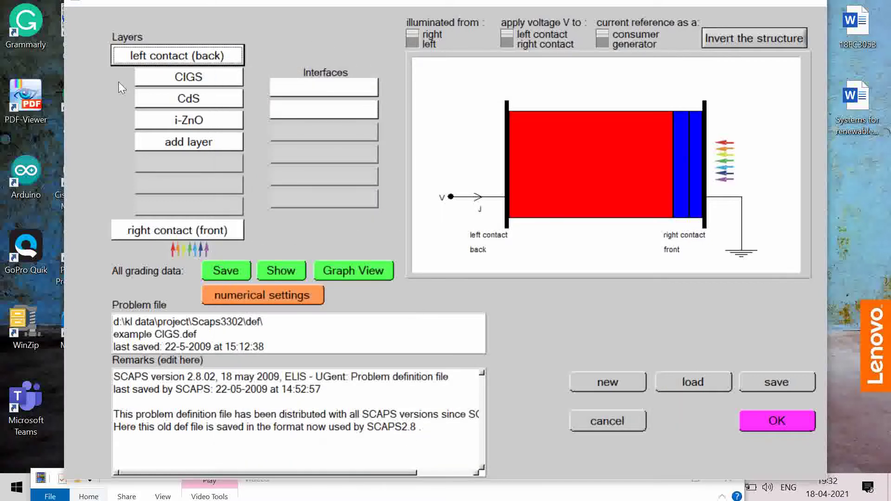
left_click(759, 417)
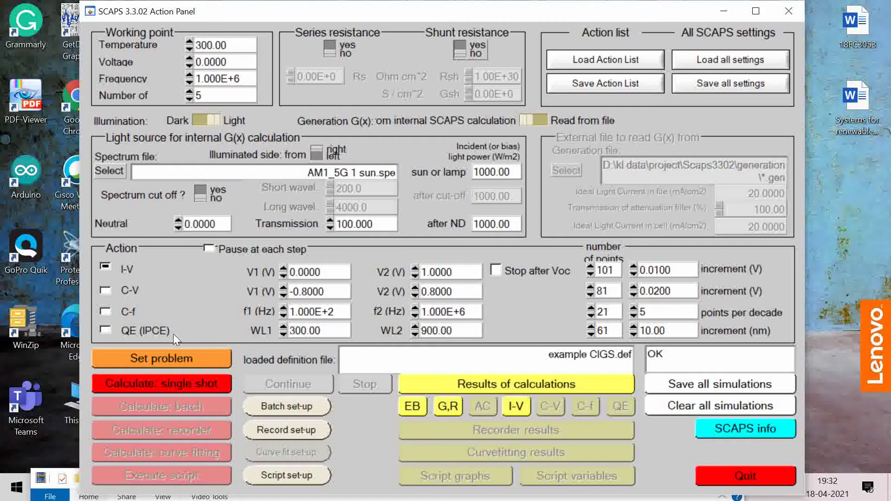
Run a single shot, dismiss the convergence warning and maximize the I-V results (Voc 0.4991 V, 7.55%)
left_click(169, 382)
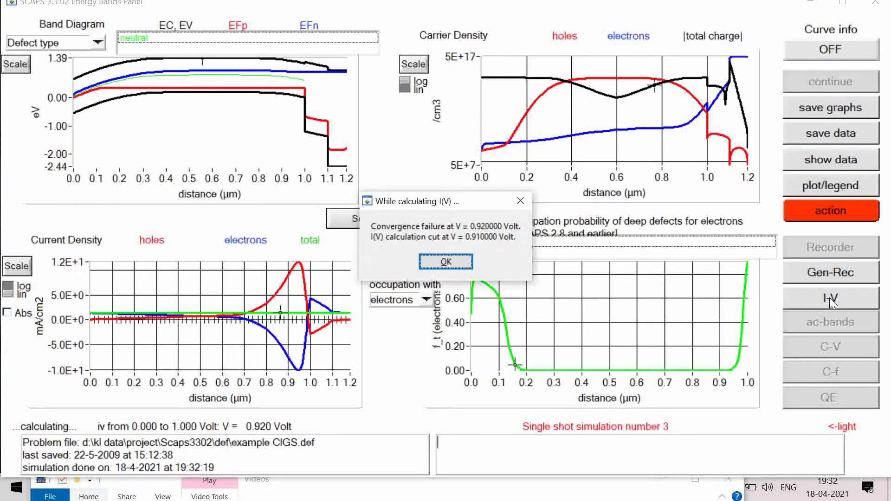
left_click(448, 263)
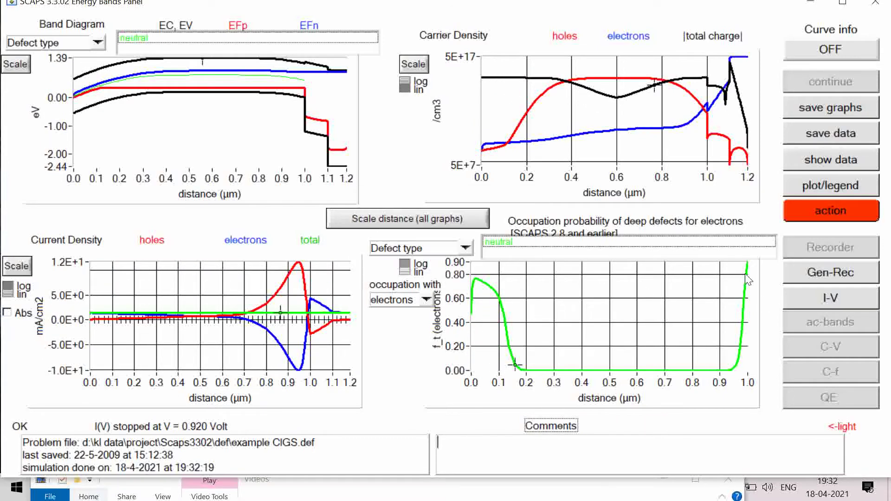
left_click(835, 300)
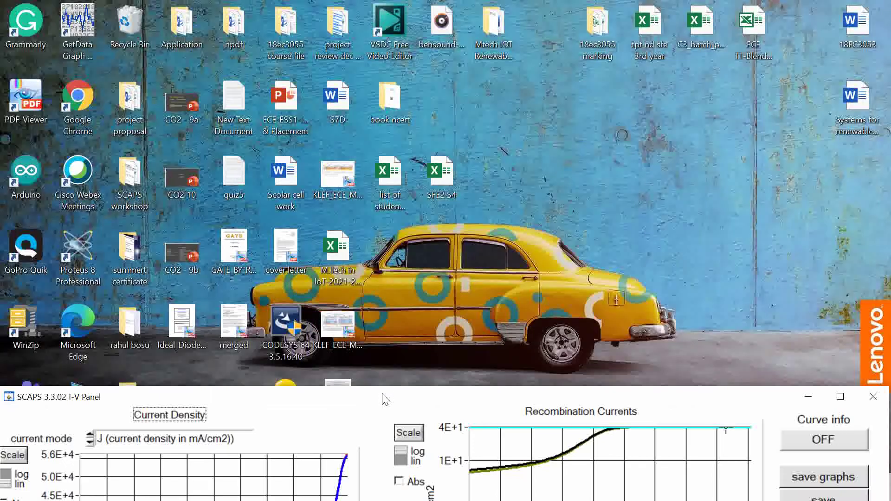
double_click(381, 400)
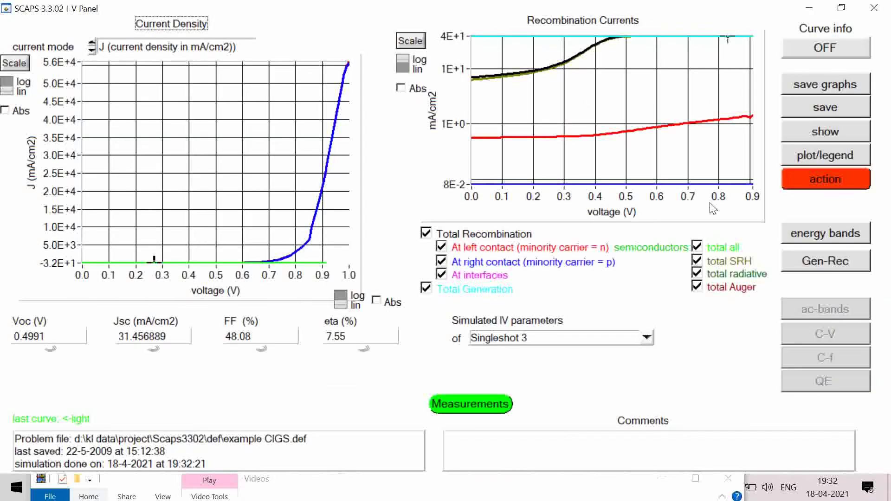
left_click(805, 177)
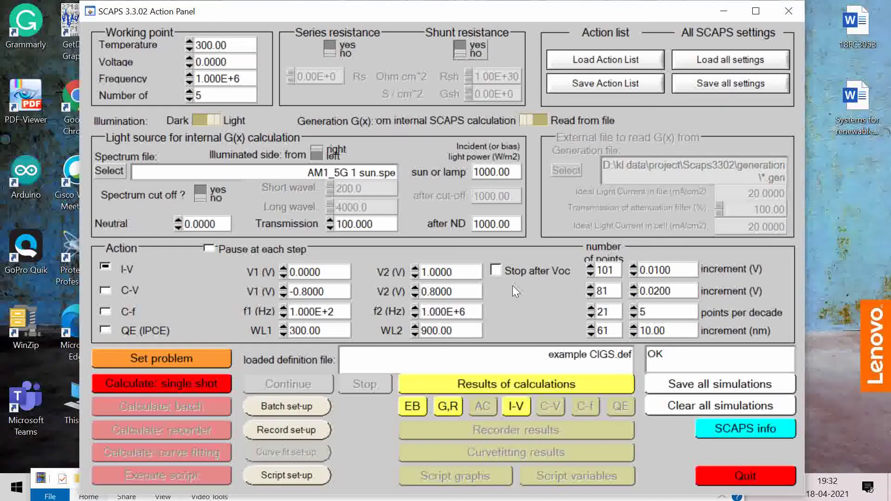
left_click(509, 409)
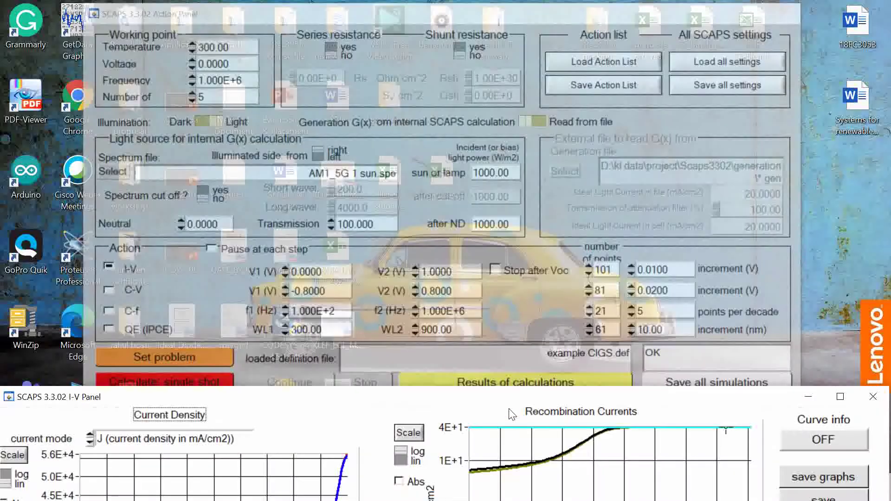
double_click(374, 399)
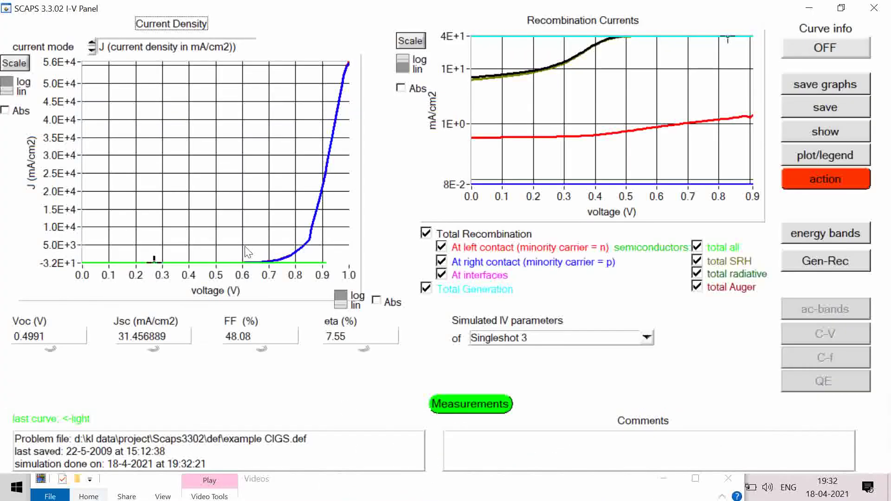
Set the Current Density graph's y-axis to manual with ymax 100 mA/cm2
left_click(15, 58)
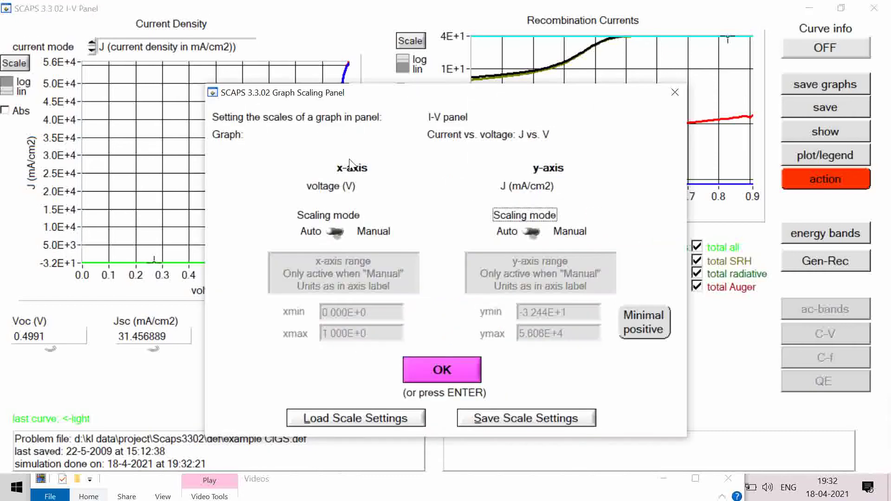
left_click(576, 232)
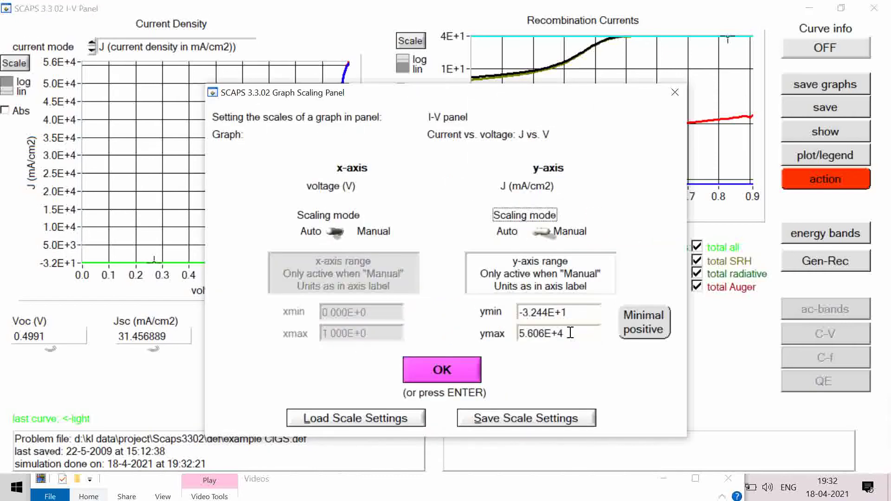
left_click_drag(572, 336, 496, 338)
type("10")
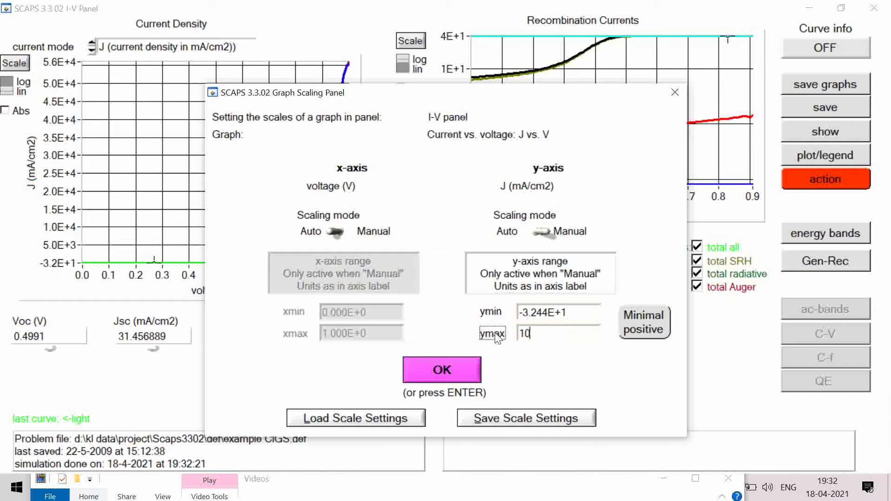
type("0")
left_click(463, 369)
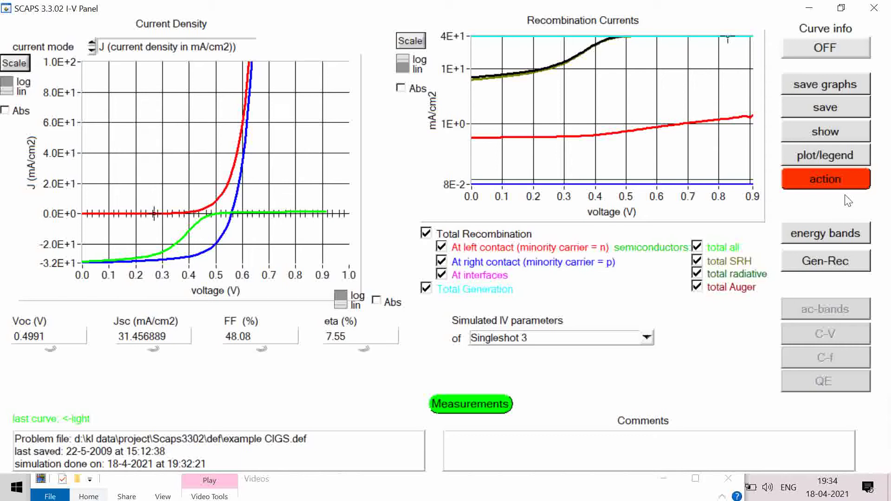
left_click(854, 177)
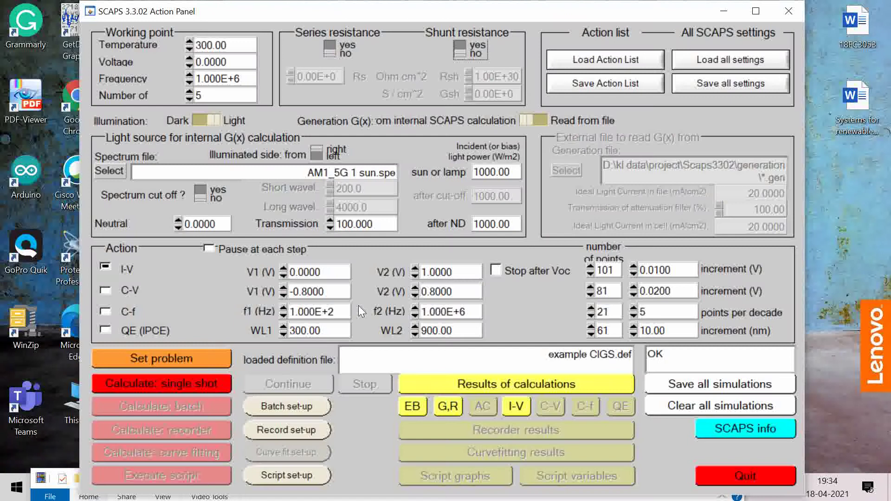
left_click(194, 354)
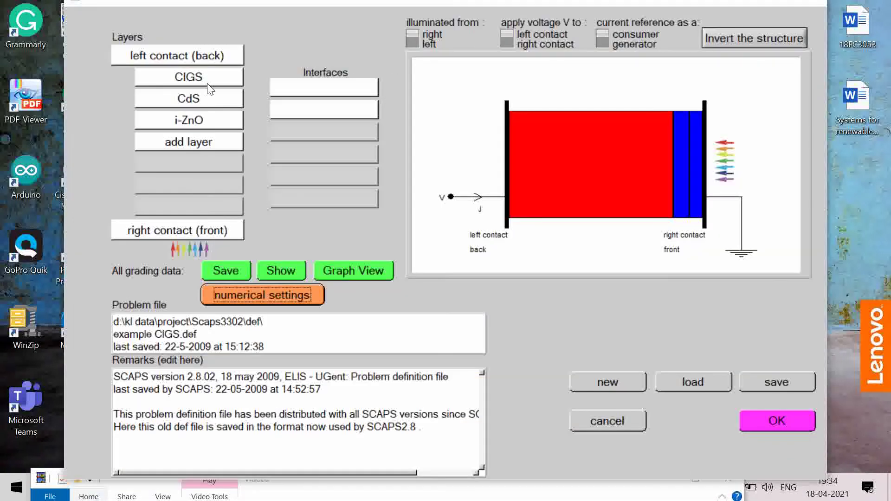
left_click(207, 83)
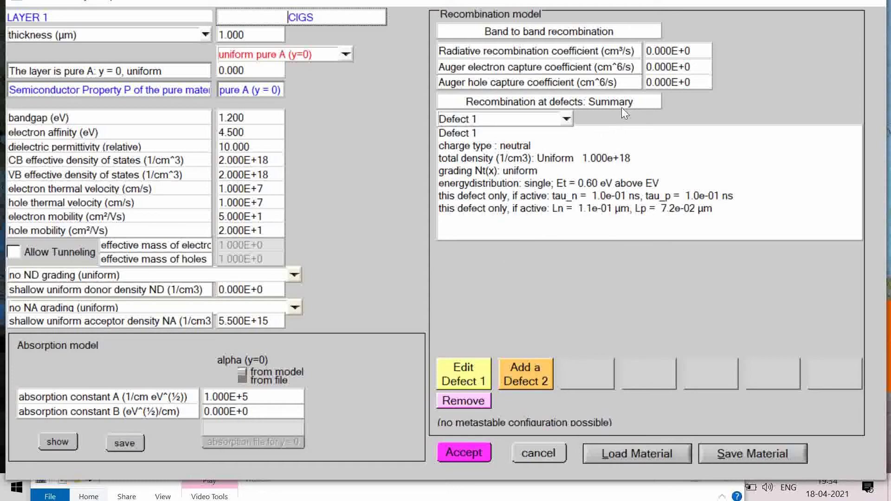
left_click_drag(601, 159, 625, 152)
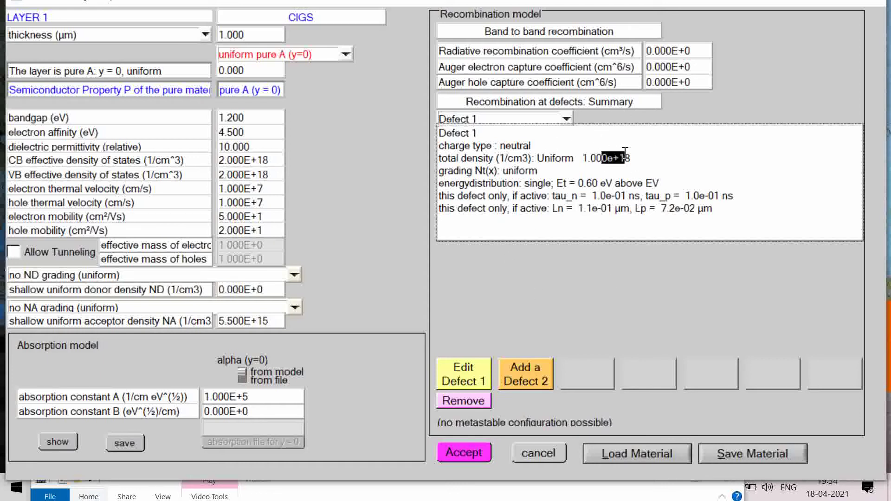
left_click(469, 451)
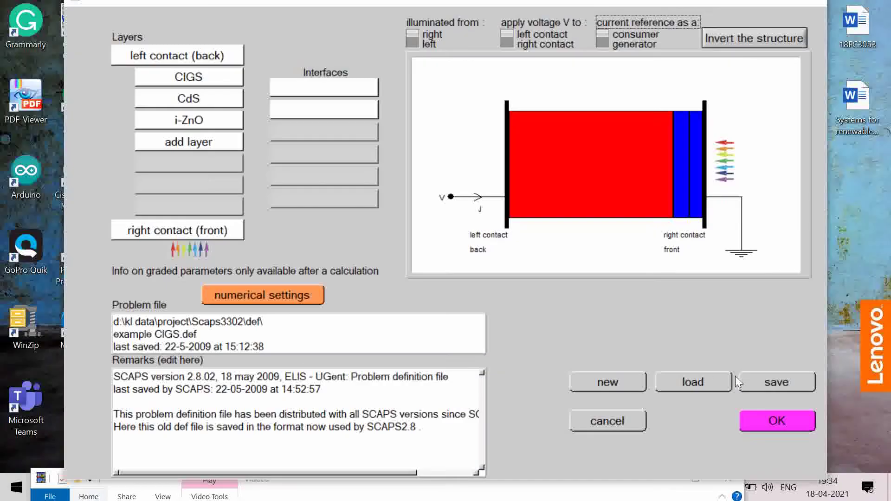
left_click(759, 420)
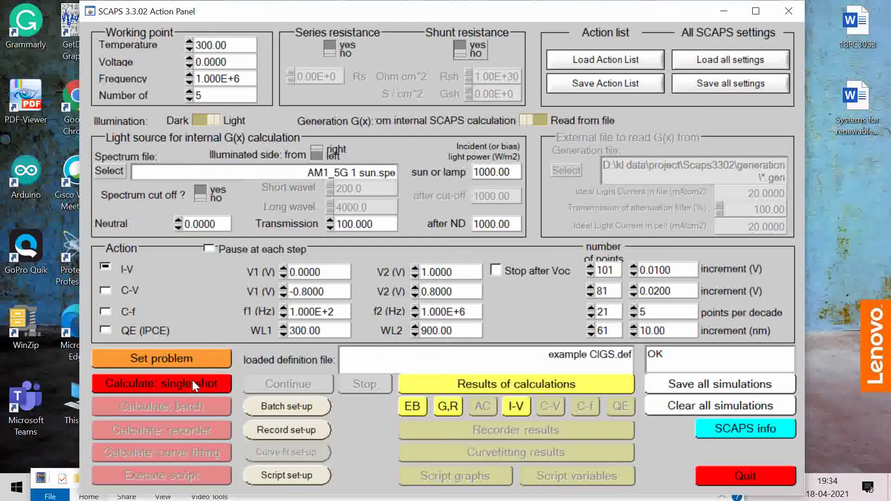
left_click(513, 407)
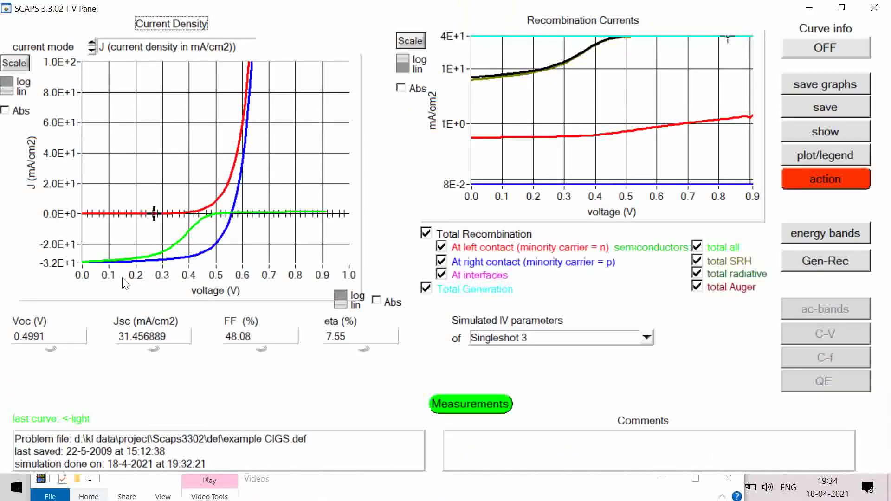
Review the back contact properties in Set problem and close them unchanged
left_click(843, 182)
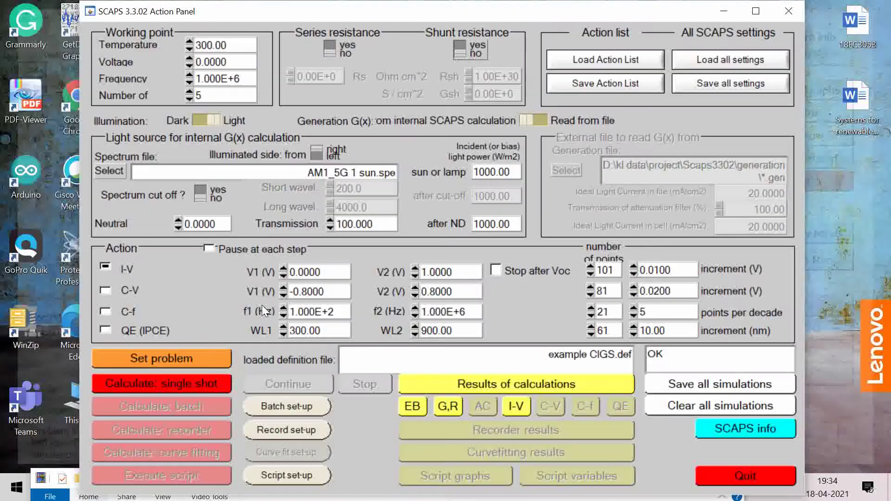
left_click(169, 357)
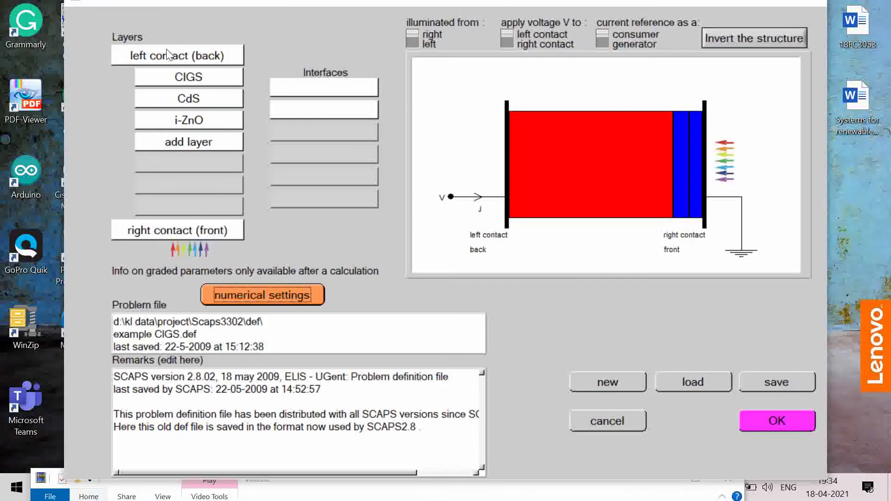
left_click(166, 52)
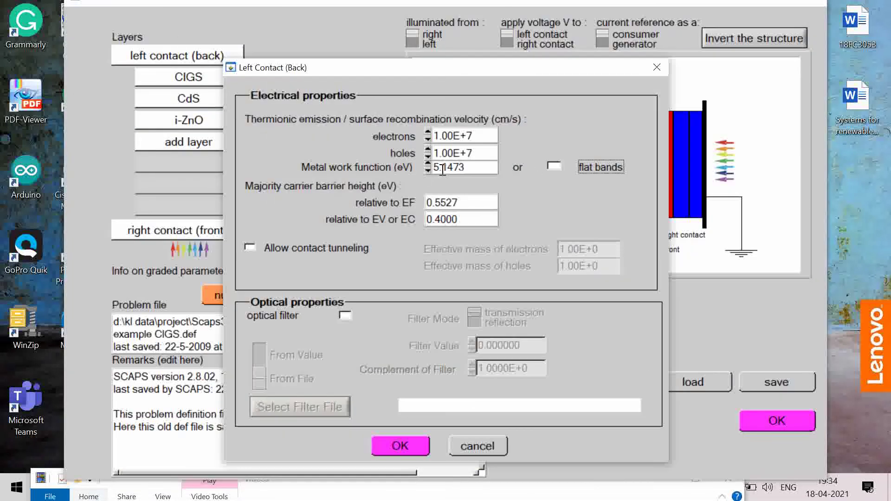
left_click(399, 444)
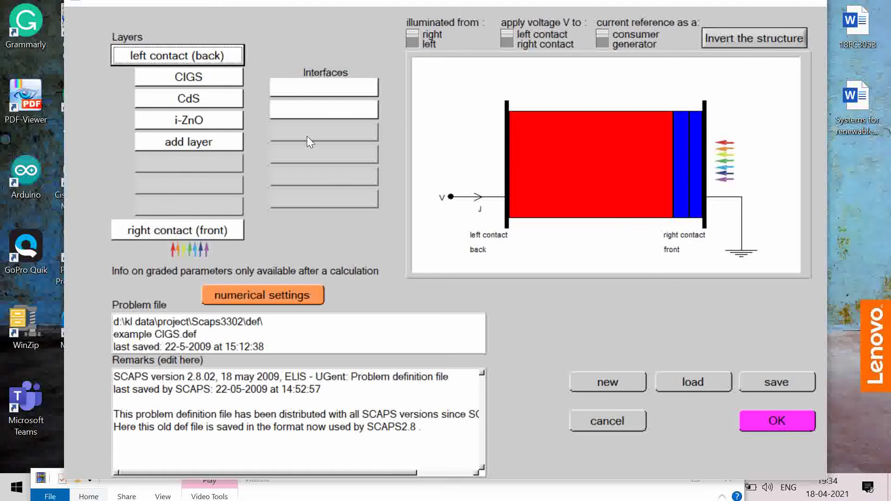
Remove Defect 1 from the CIGS absorber layer and accept the cell definition
left_click(210, 79)
left_click(473, 403)
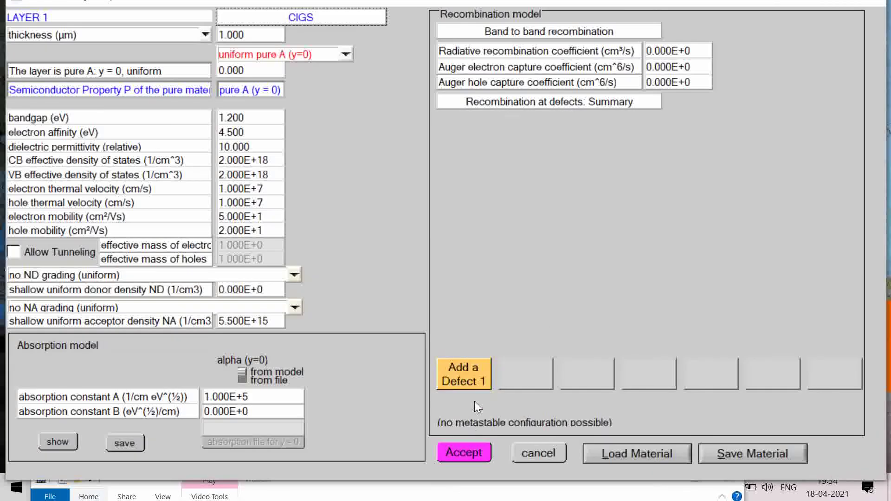
left_click(463, 451)
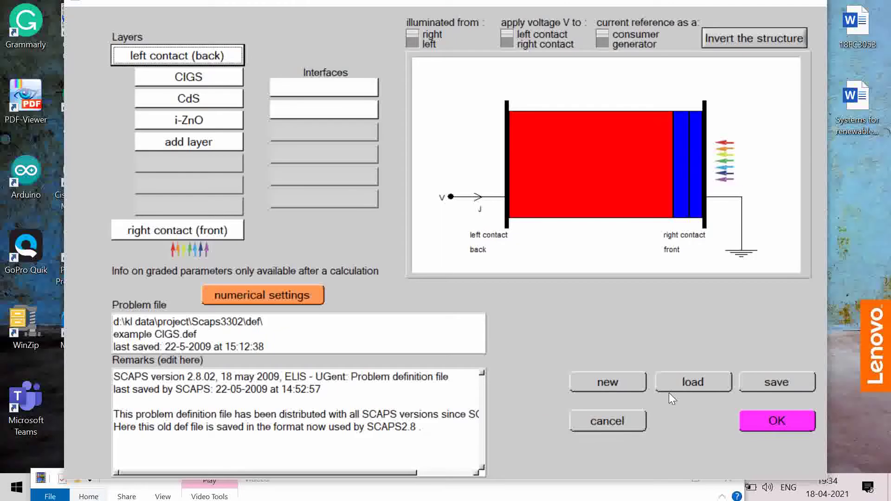
left_click(781, 417)
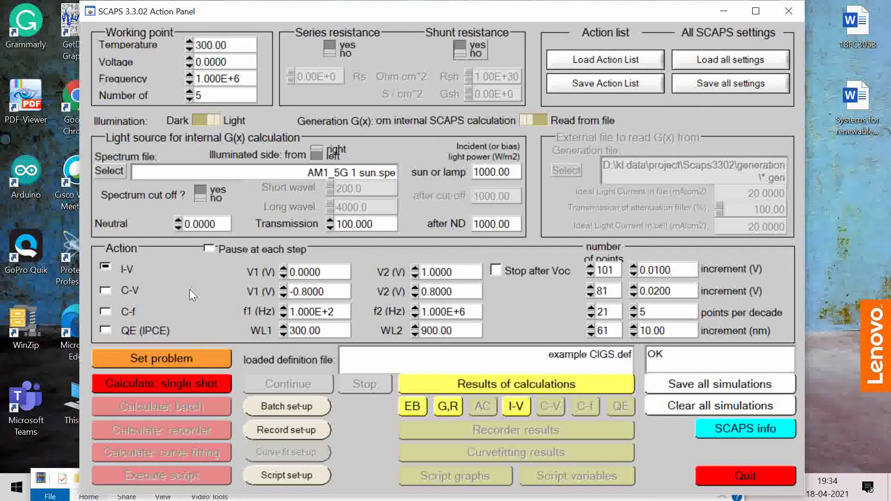
Run a single shot of the defect-free cell and maximize its I-V panel
left_click(171, 379)
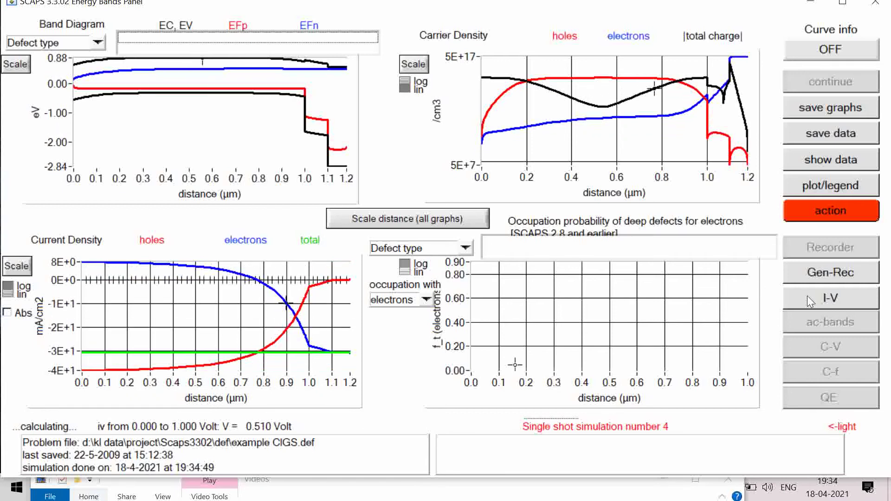
left_click(828, 299)
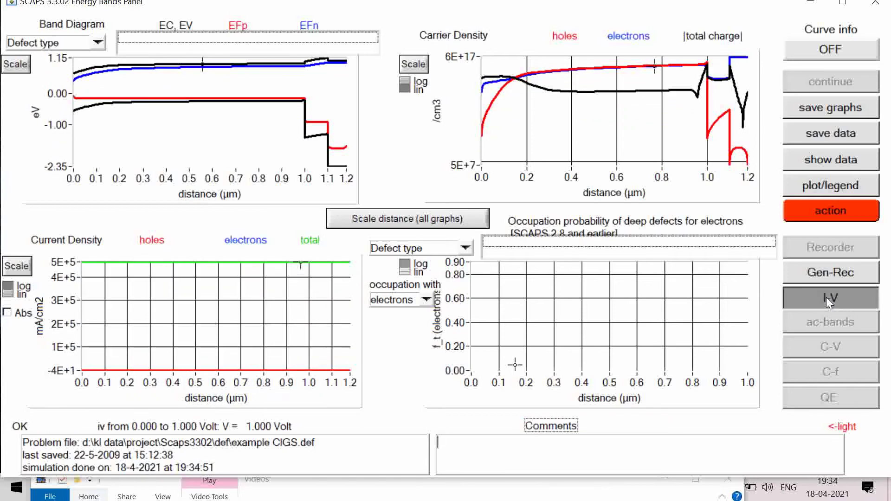
double_click(489, 395)
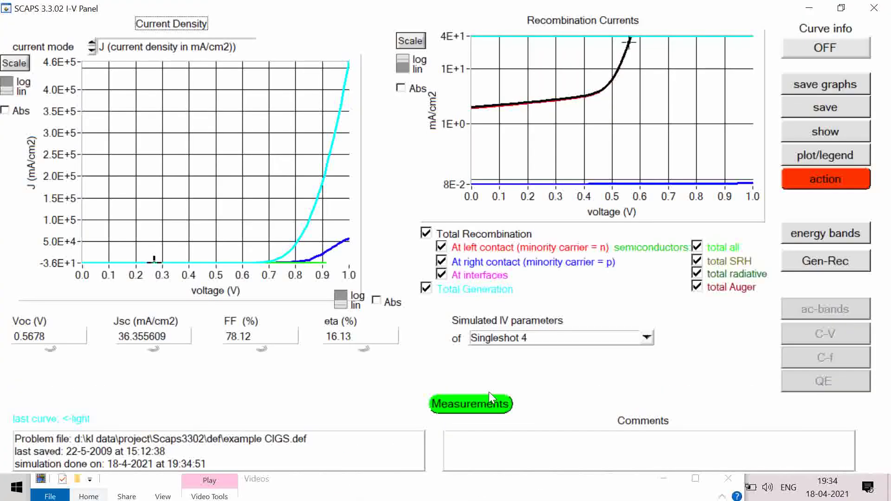
Set the current-density axis to manual scaling with ymax 100 mA/cm2
left_click(15, 64)
left_click(579, 238)
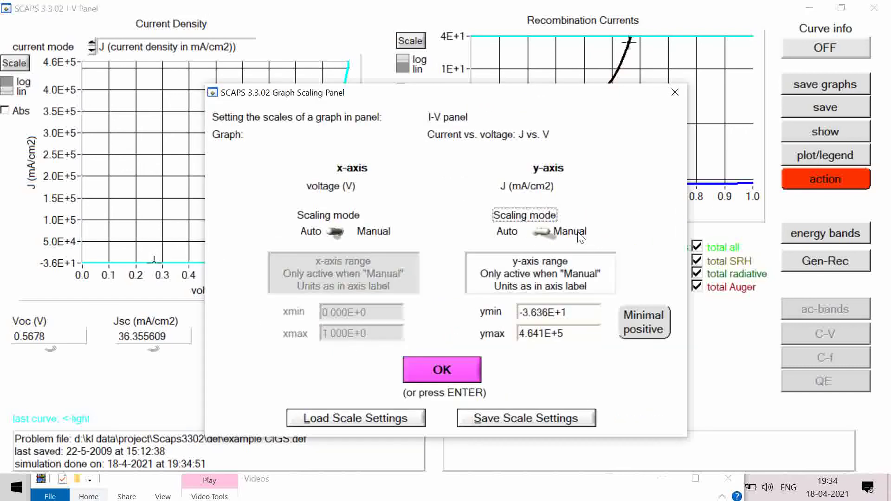
left_click_drag(566, 334, 471, 336)
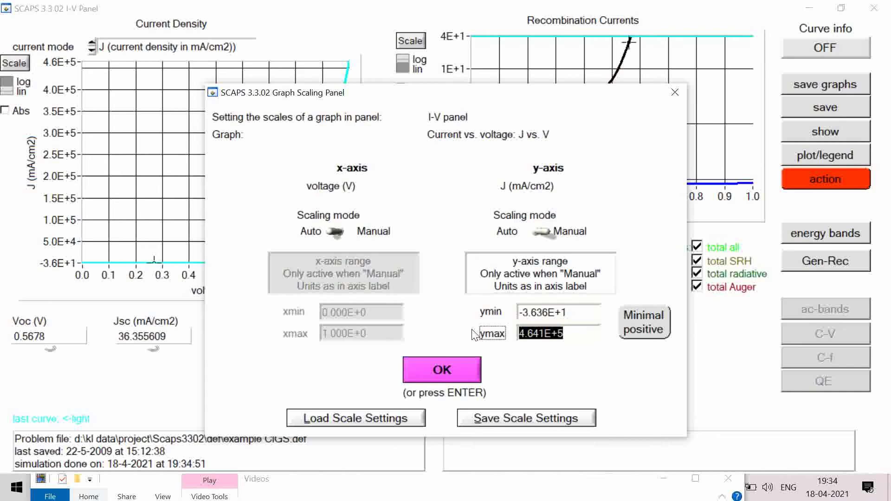
type("100")
left_click(454, 367)
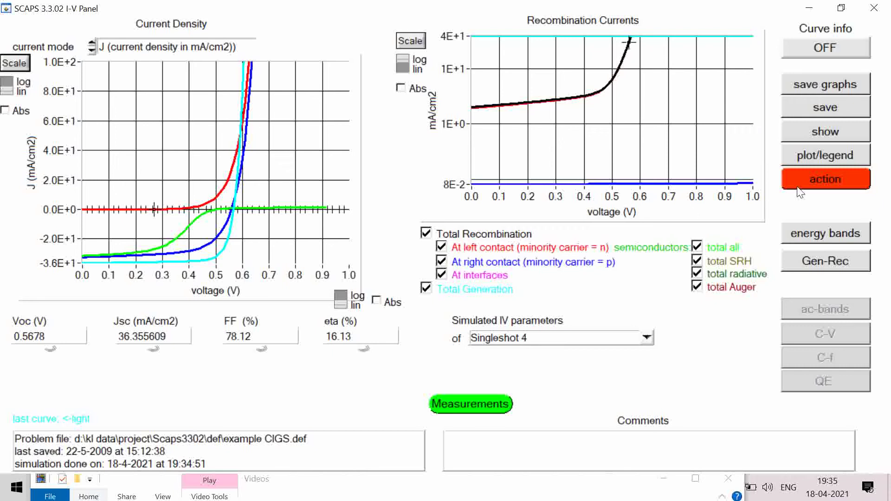
Lower the back-contact work function by 0.1 eV to 5.0473 eV, accept and run a single shot
left_click(825, 183)
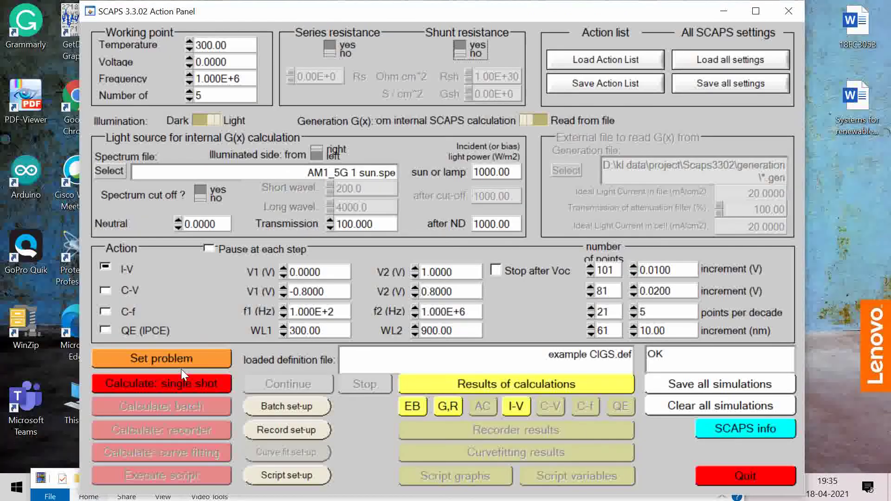
left_click(176, 361)
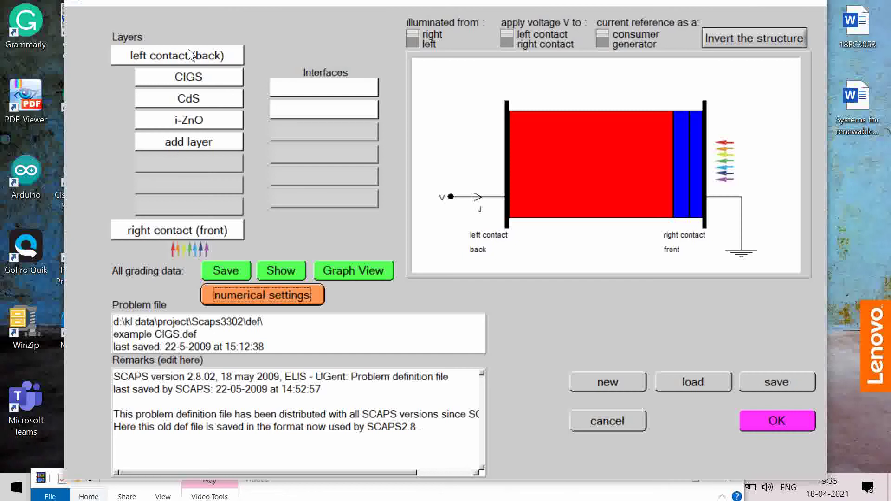
left_click(189, 55)
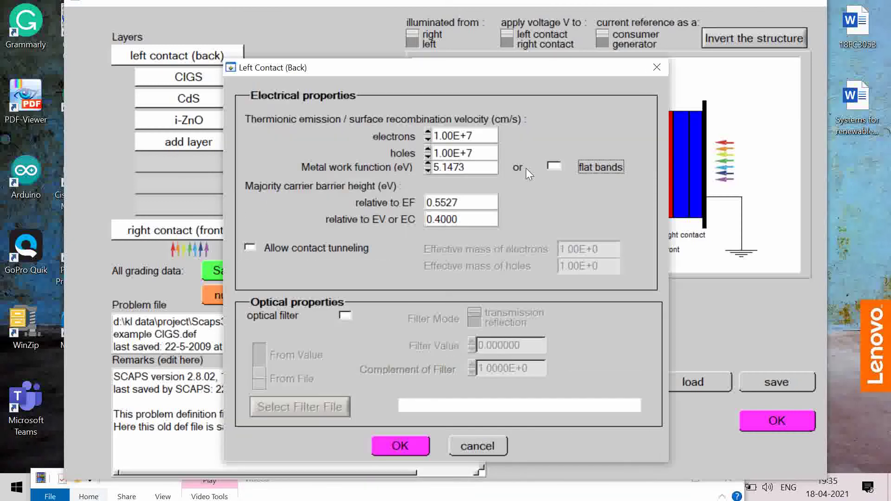
left_click(428, 170)
left_click(428, 445)
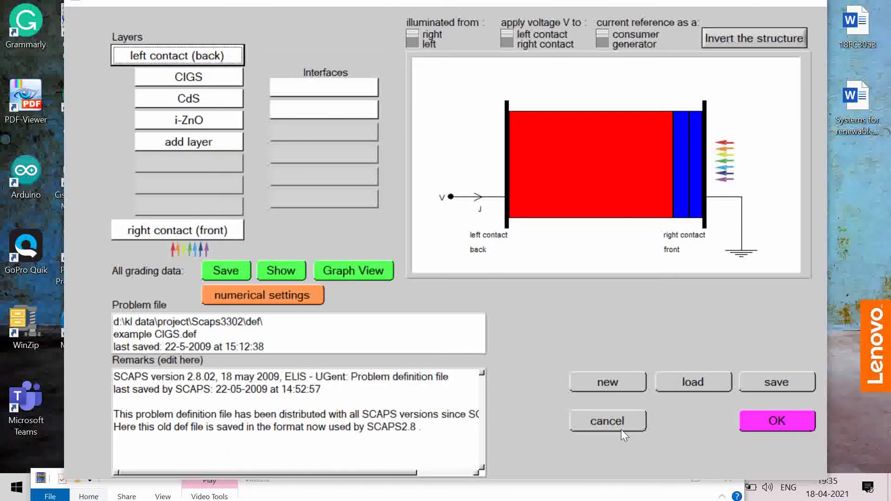
left_click(758, 420)
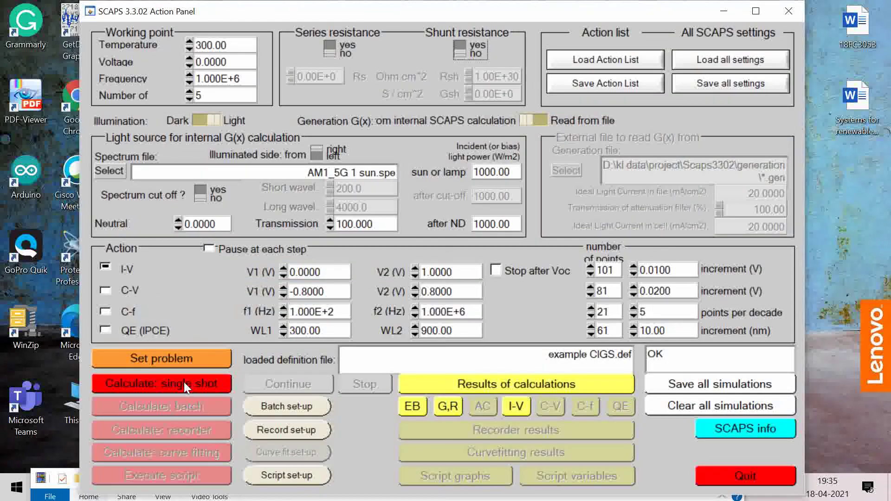
left_click(184, 383)
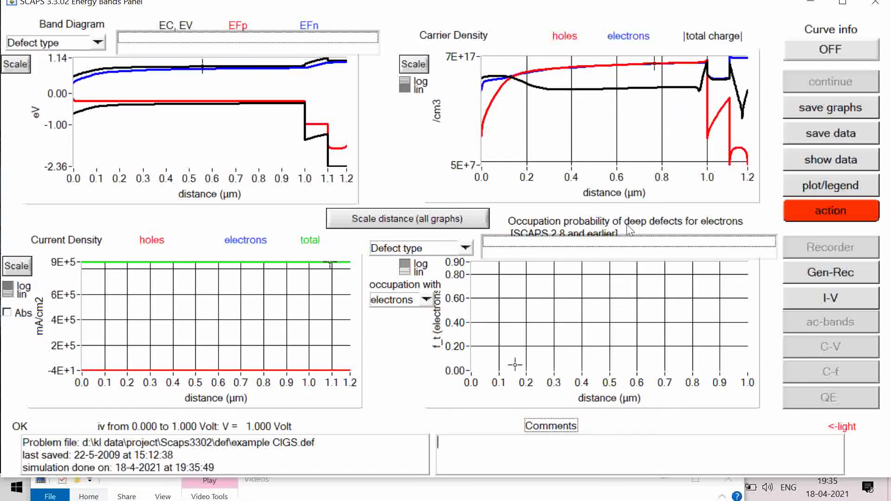
Show the new I-V results full screen and set the current-density axis to a manual ymax of 100 mA/cm2
left_click(837, 294)
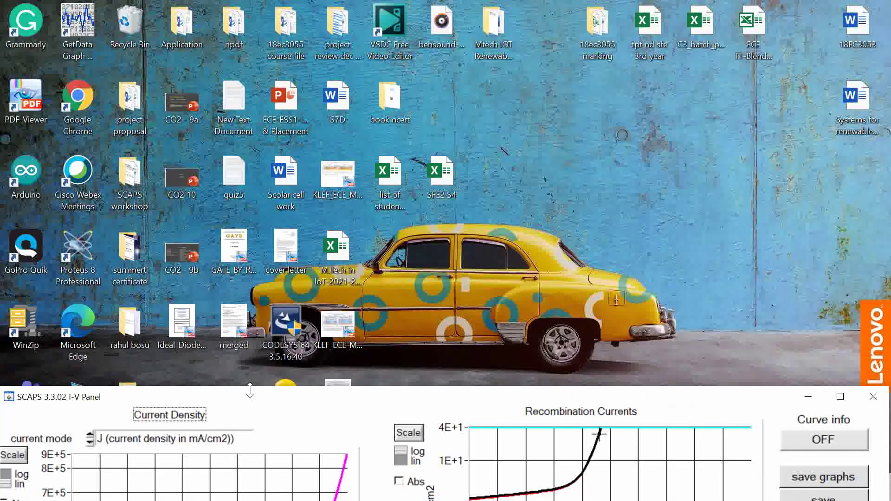
double_click(238, 403)
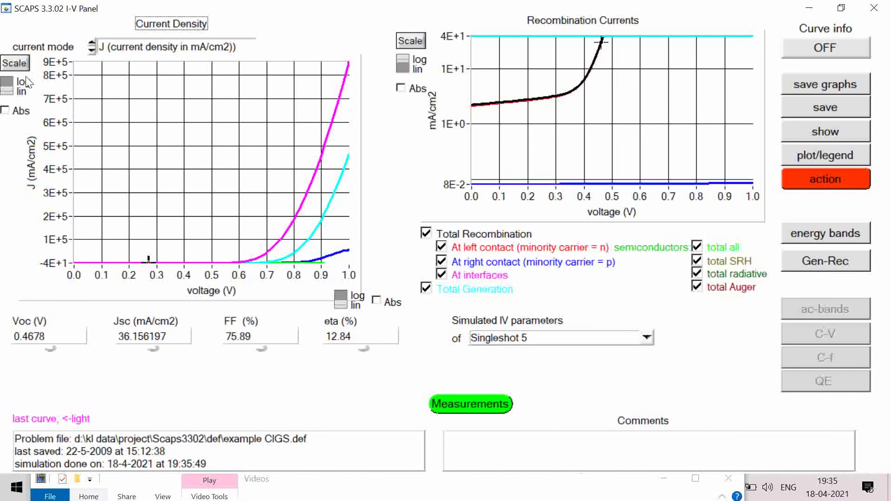
left_click(17, 67)
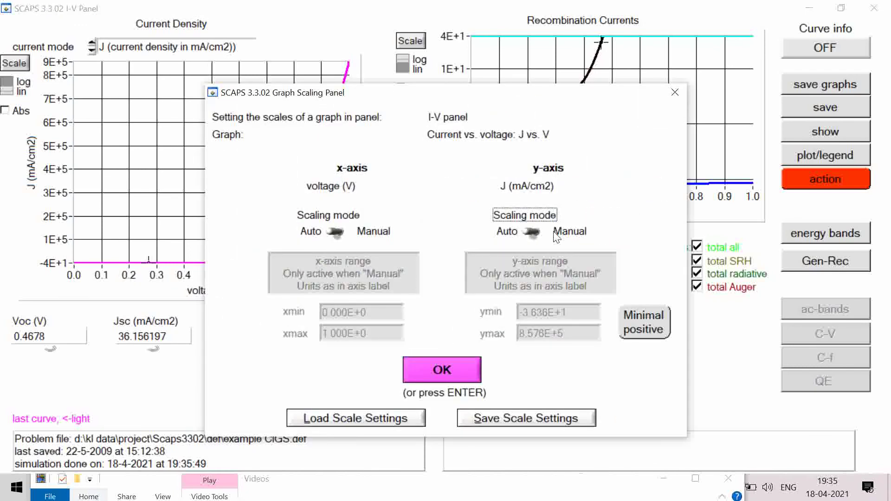
left_click(563, 233)
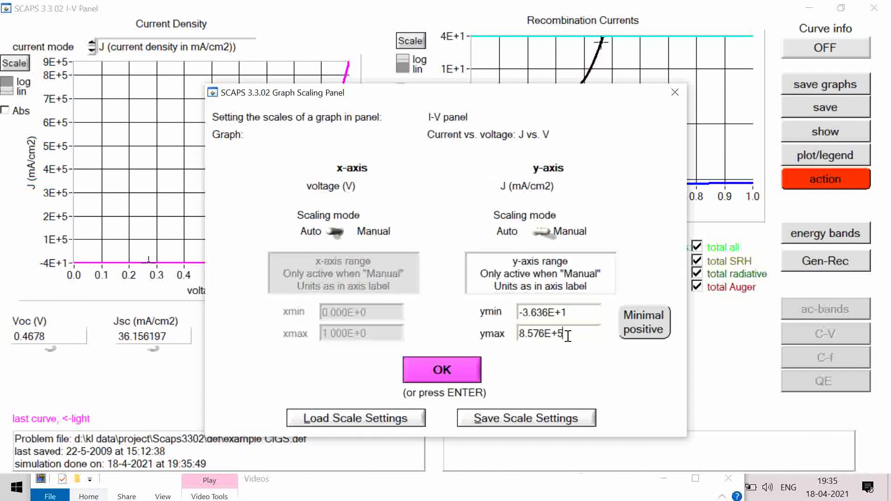
left_click_drag(568, 334, 468, 344)
type("100")
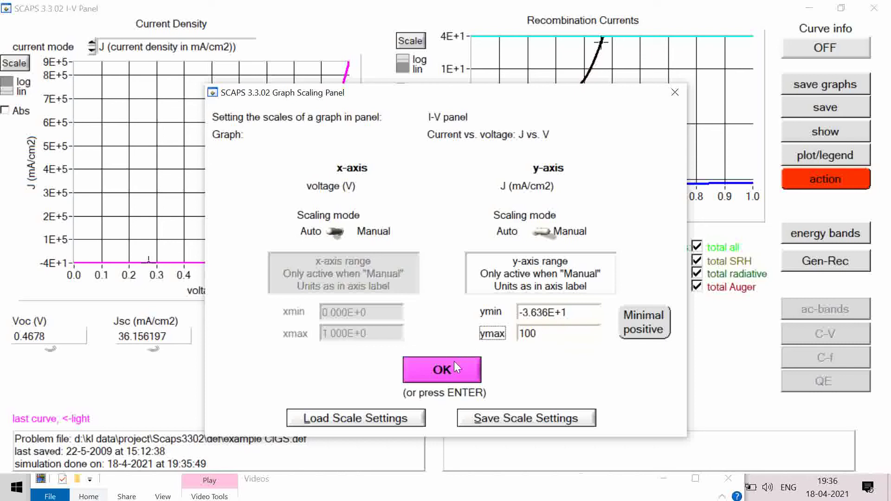
left_click(454, 362)
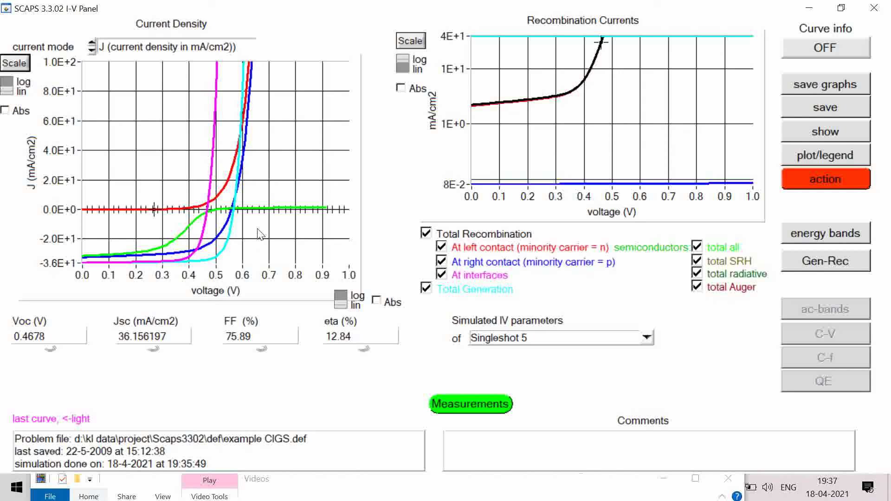
Leave the I-V results and return to the Action Panel for simulation setup
left_click(818, 179)
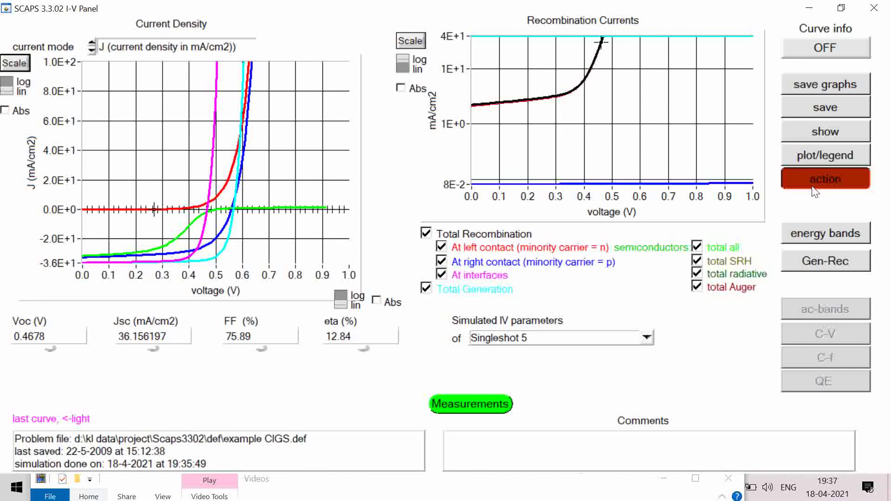